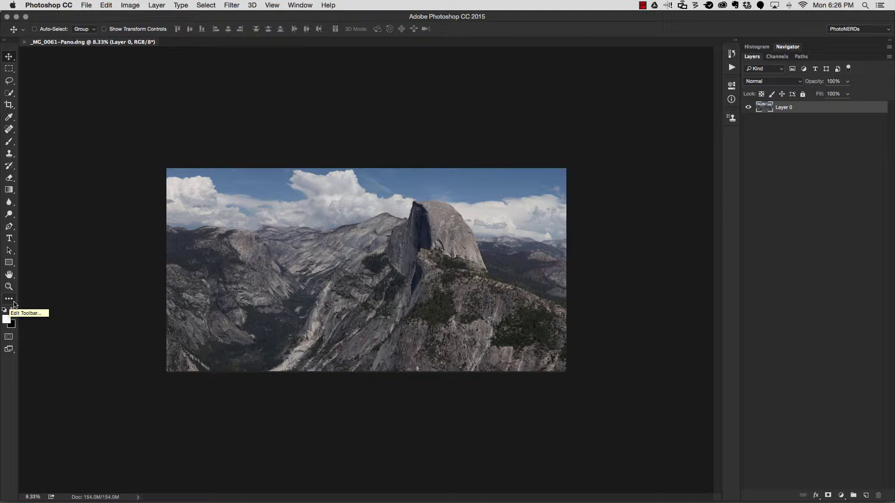
Open the toolbar customization and move the Single Row and Single Column Marquee tools to Extra Tools.
{"action": "left_click", "coordinate": [14, 305]}
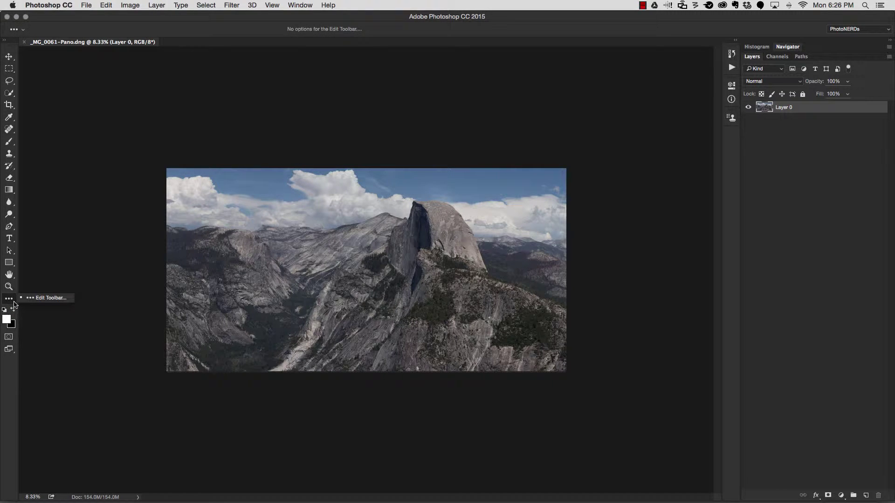
{"action": "left_click", "coordinate": [49, 299]}
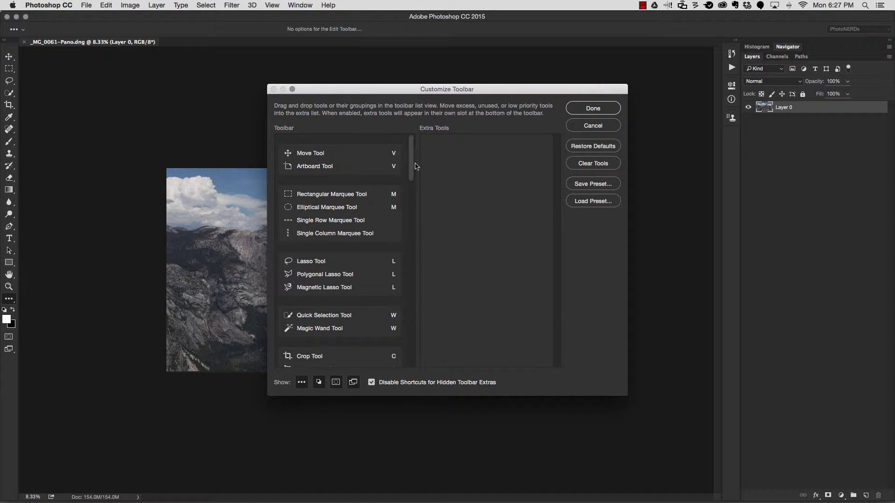
{"action": "mouse_move", "coordinate": [411, 168]}
{"action": "left_mouse_down"}
{"action": "mouse_move", "coordinate": [412, 266]}
{"action": "mouse_move", "coordinate": [415, 159]}
{"action": "left_mouse_up"}
{"action": "left_click_drag", "start_coordinate": [320, 223], "coordinate": [459, 159]}
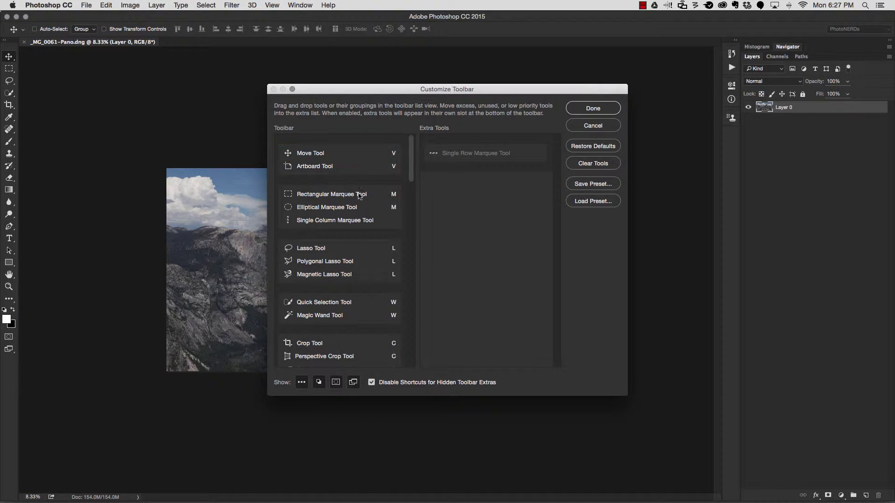
{"action": "left_click_drag", "start_coordinate": [327, 222], "coordinate": [473, 196]}
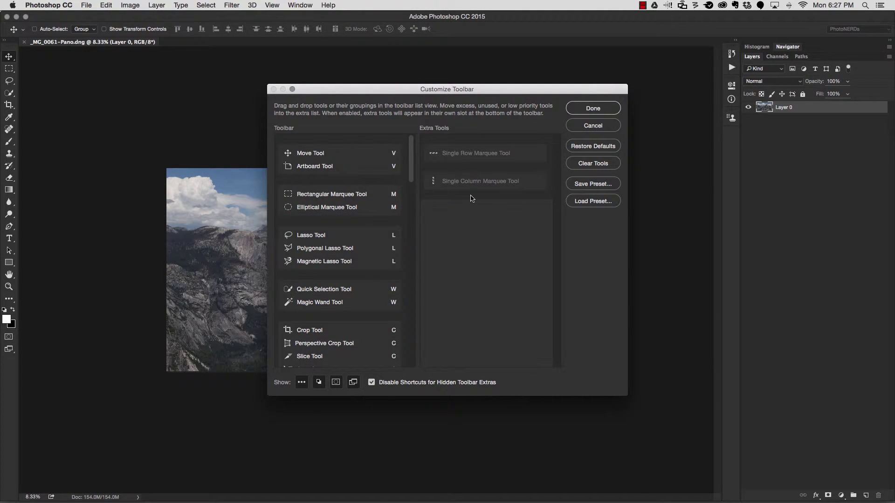
Move the Magnetic Lasso, Perspective Crop, Slice and Slice Select tools from the toolbar to Extra Tools.
{"action": "scroll", "coordinate": [354, 233], "scroll_direction": "down", "scroll_amount": 2}
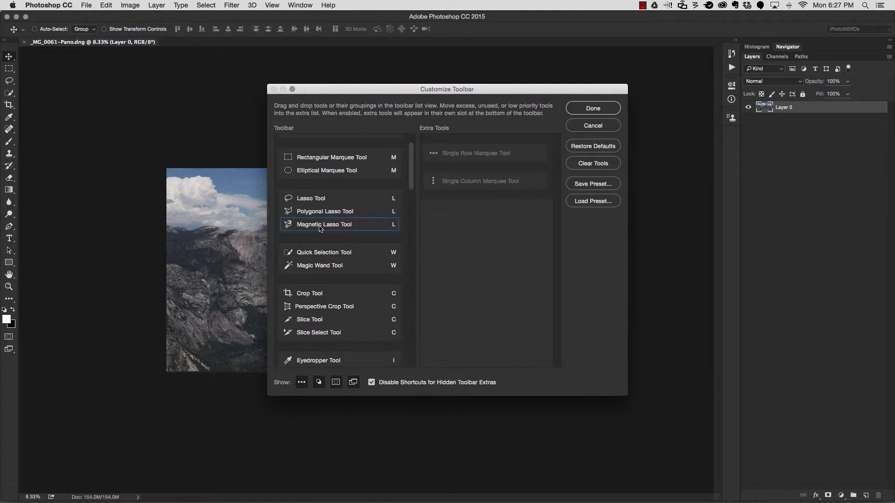
{"action": "left_click_drag", "start_coordinate": [319, 228], "coordinate": [466, 224]}
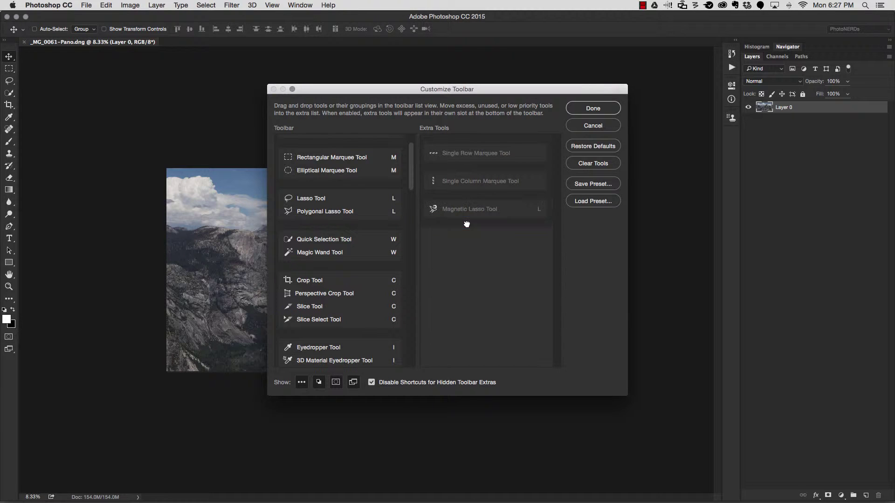
{"action": "scroll", "coordinate": [349, 235], "scroll_direction": "down", "scroll_amount": 3}
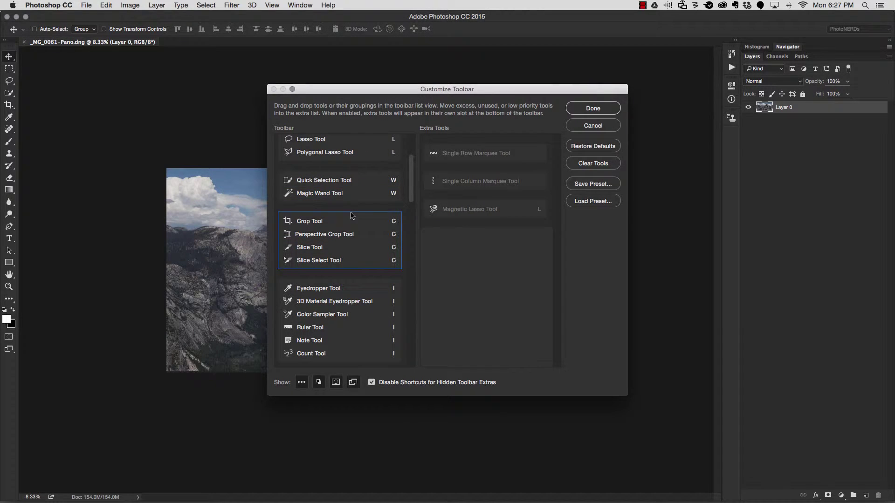
{"action": "left_click_drag", "start_coordinate": [321, 237], "coordinate": [460, 237]}
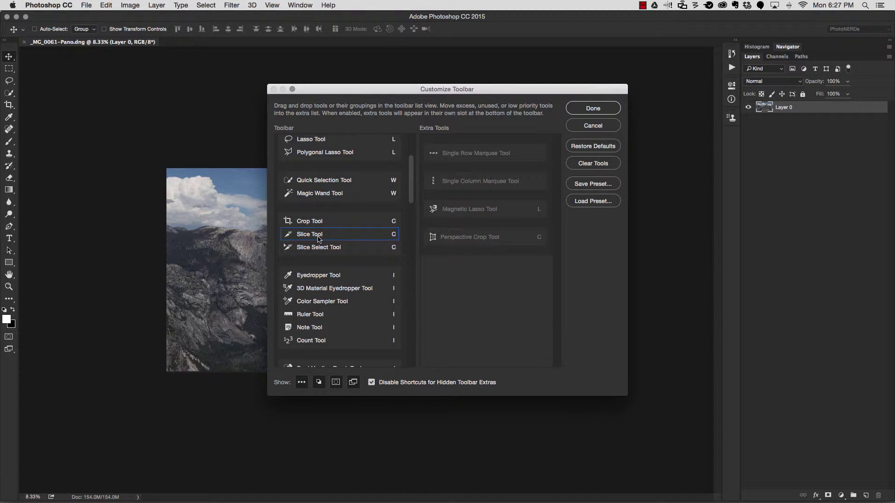
{"action": "left_click_drag", "start_coordinate": [319, 239], "coordinate": [454, 273]}
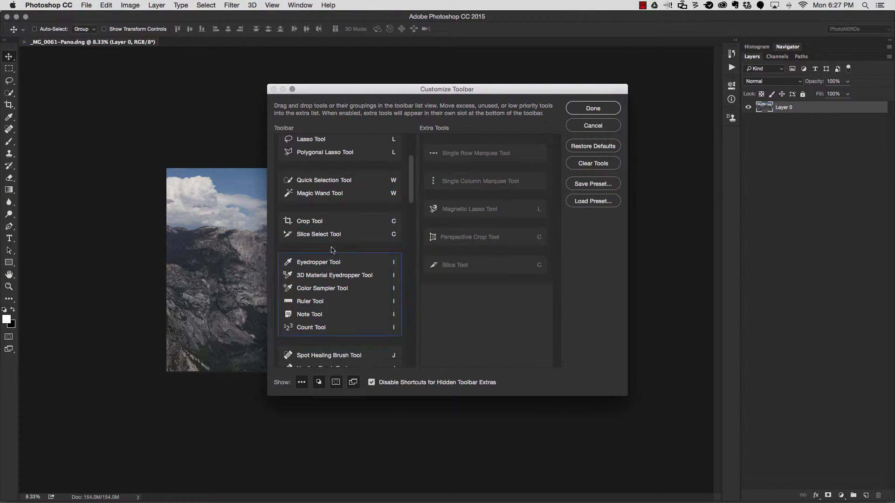
{"action": "left_click_drag", "start_coordinate": [320, 239], "coordinate": [456, 295]}
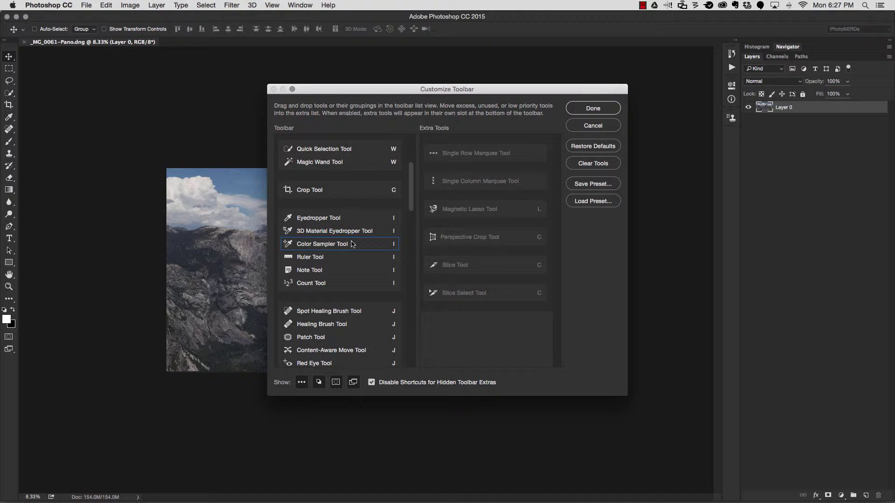
Move the 3D Material Eyedropper, Ruler, Note, Count, Patch and Red Eye tools to Extra Tools.
{"action": "left_click_drag", "start_coordinate": [329, 231], "coordinate": [455, 318]}
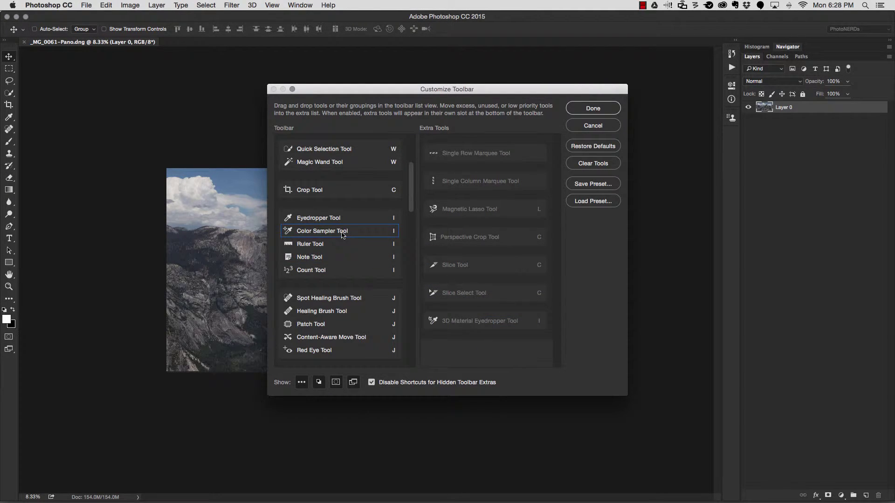
{"action": "left_click_drag", "start_coordinate": [326, 244], "coordinate": [457, 349]}
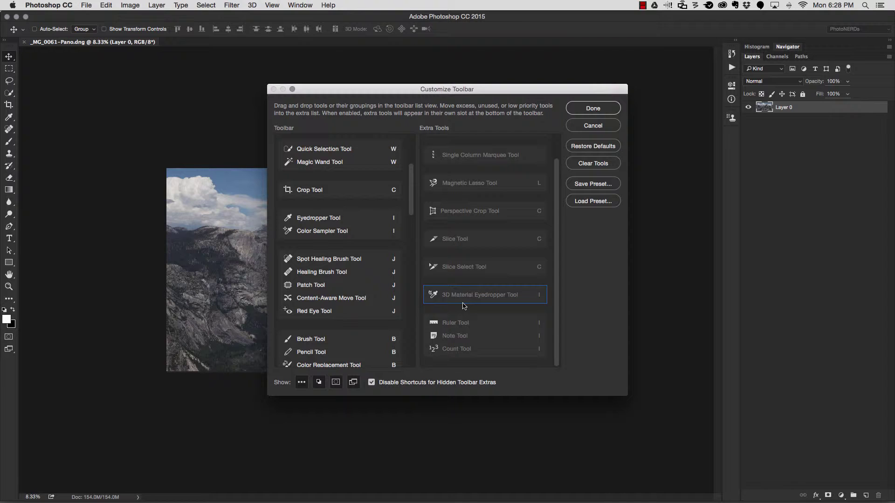
{"action": "left_click_drag", "start_coordinate": [317, 286], "coordinate": [454, 357]}
{"action": "mouse_move", "coordinate": [328, 300]}
{"action": "left_mouse_down"}
{"action": "mouse_move", "coordinate": [397, 304]}
{"action": "mouse_move", "coordinate": [470, 347]}
{"action": "left_mouse_up"}
Move the Pencil, Pattern Stamp and Art History Brush tools from the toolbar to Extra Tools.
{"action": "scroll", "coordinate": [358, 207], "scroll_direction": "down", "scroll_amount": 3}
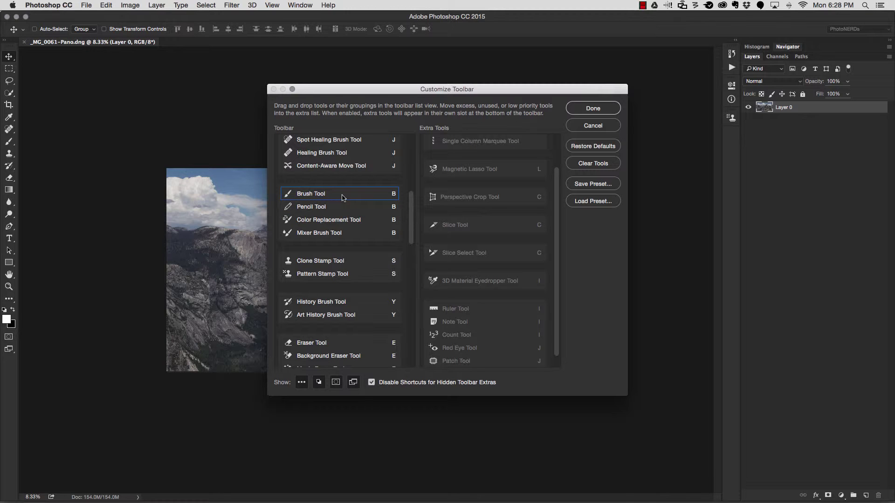
{"action": "mouse_move", "coordinate": [329, 206]}
{"action": "left_mouse_down"}
{"action": "mouse_move", "coordinate": [322, 210]}
{"action": "mouse_move", "coordinate": [337, 210]}
{"action": "mouse_move", "coordinate": [463, 346]}
{"action": "left_mouse_up"}
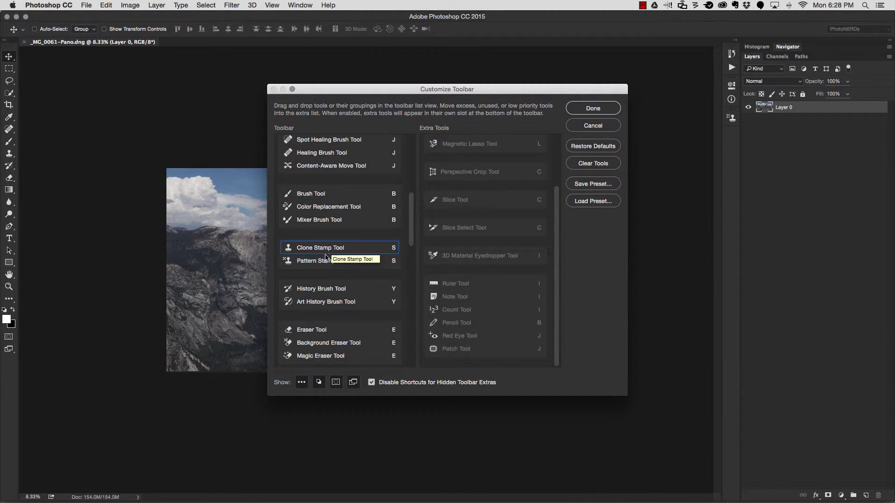
{"action": "mouse_move", "coordinate": [316, 264]}
{"action": "left_mouse_down"}
{"action": "mouse_move", "coordinate": [317, 284]}
{"action": "mouse_move", "coordinate": [468, 319]}
{"action": "left_mouse_up"}
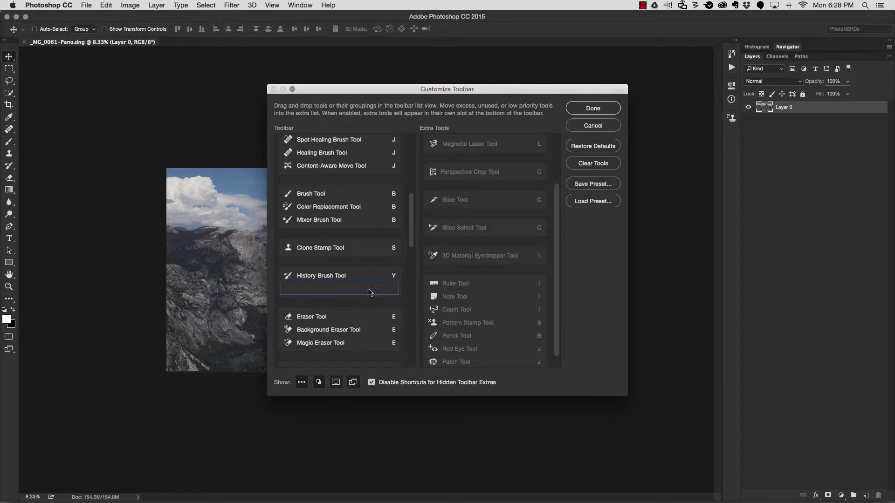
{"action": "left_click_drag", "start_coordinate": [334, 290], "coordinate": [462, 320]}
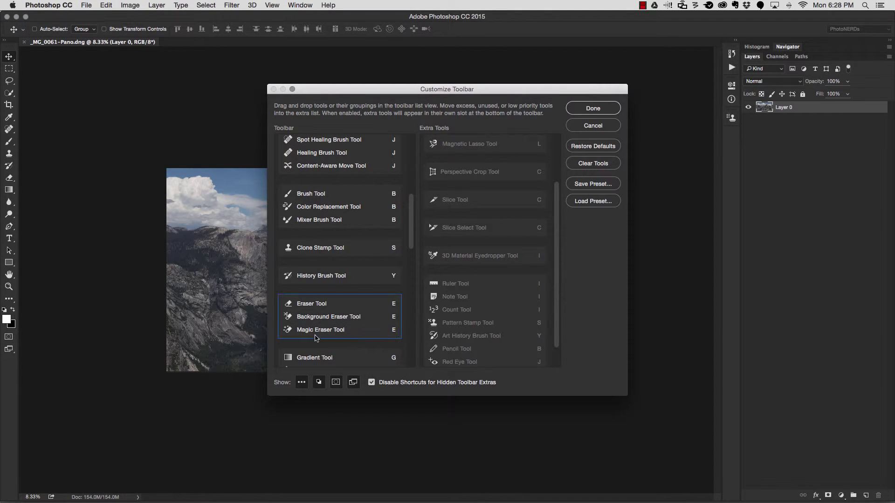
Move the 3D Material Drop Tool and the whole Blur, Sharpen and Smudge group to Extra Tools.
{"action": "scroll", "coordinate": [315, 337], "scroll_direction": "down", "scroll_amount": 3}
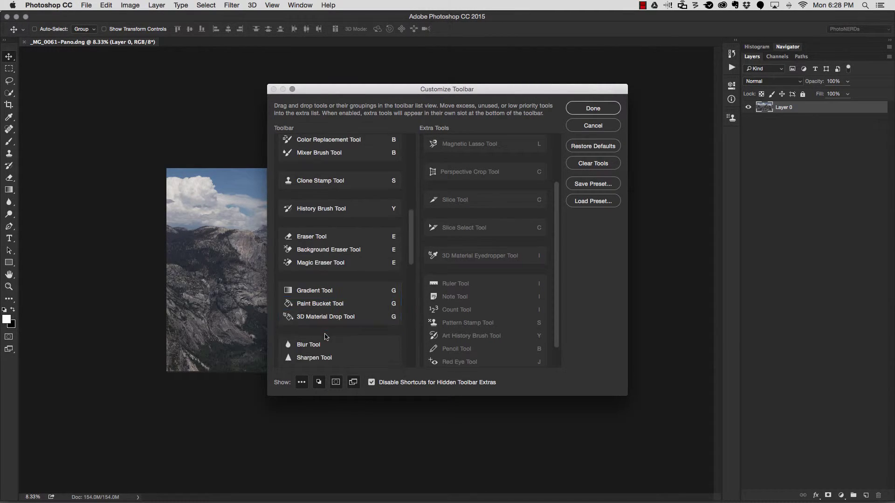
{"action": "scroll", "coordinate": [330, 302], "scroll_direction": "down", "scroll_amount": 2}
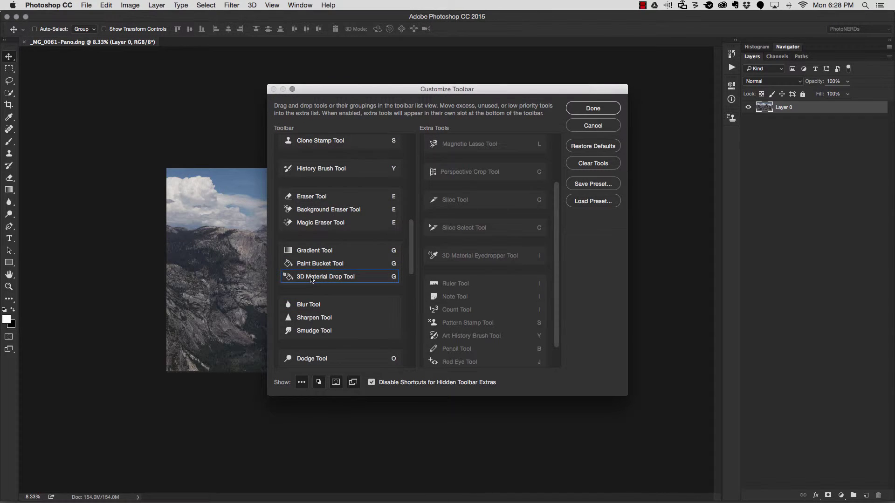
{"action": "left_click_drag", "start_coordinate": [307, 278], "coordinate": [445, 317]}
{"action": "scroll", "coordinate": [357, 222], "scroll_direction": "down", "scroll_amount": 3}
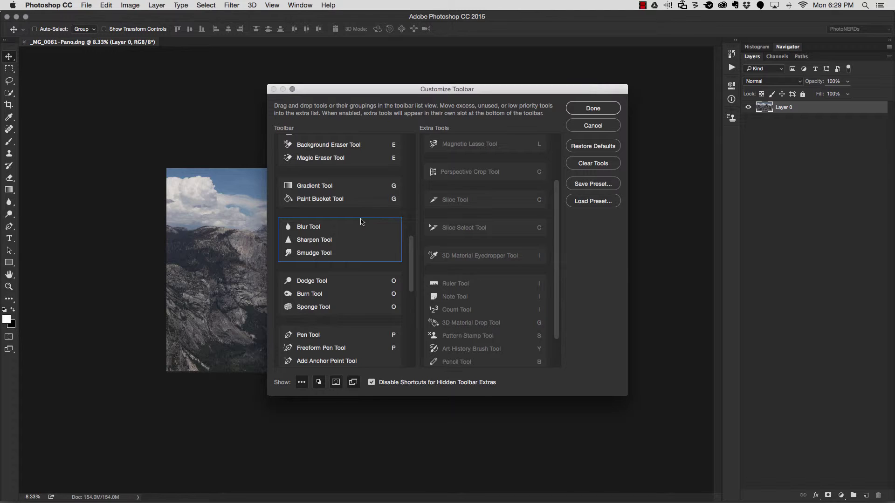
{"action": "mouse_move", "coordinate": [362, 222]}
{"action": "left_mouse_down"}
{"action": "mouse_move", "coordinate": [355, 224]}
{"action": "mouse_move", "coordinate": [449, 241]}
{"action": "left_mouse_up"}
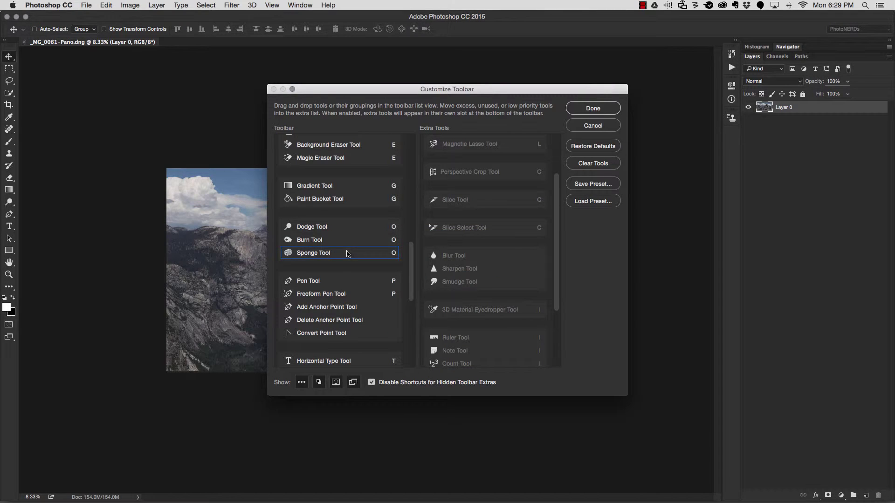
Move the Freeform Pen, Add Anchor Point, Delete Anchor Point and Convert Point tools to Extra Tools, keeping the Pen Tool.
{"action": "scroll", "coordinate": [347, 254], "scroll_direction": "down", "scroll_amount": 5}
{"action": "mouse_move", "coordinate": [313, 213]}
{"action": "left_mouse_down"}
{"action": "mouse_move", "coordinate": [315, 259]}
{"action": "mouse_move", "coordinate": [445, 289]}
{"action": "mouse_move", "coordinate": [309, 215]}
{"action": "mouse_move", "coordinate": [367, 240]}
{"action": "mouse_move", "coordinate": [445, 318]}
{"action": "mouse_move", "coordinate": [432, 320]}
{"action": "mouse_move", "coordinate": [364, 261]}
{"action": "mouse_move", "coordinate": [445, 341]}
{"action": "left_mouse_up"}
{"action": "left_click", "coordinate": [373, 265]}
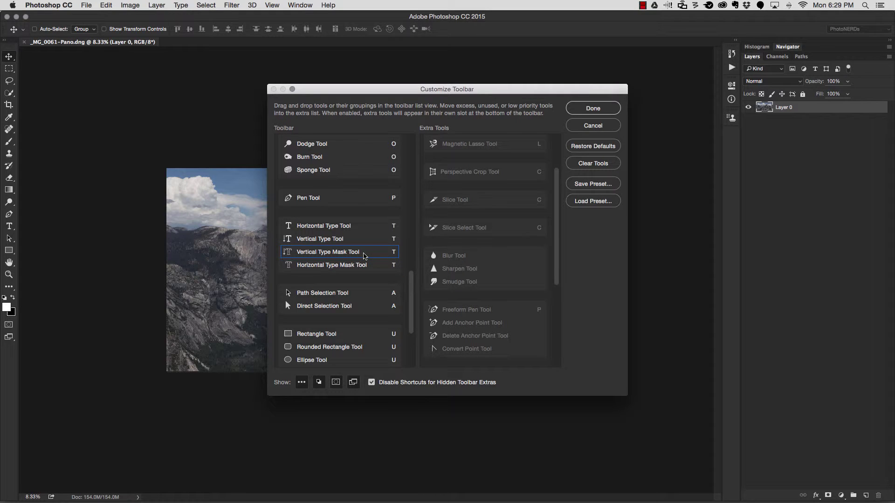
Move the Vertical Type, Vertical Type Mask and Horizontal Type Mask tools to Extra Tools, keeping the Horizontal Type Tool.
{"action": "scroll", "coordinate": [357, 241], "scroll_direction": "down", "scroll_amount": 3}
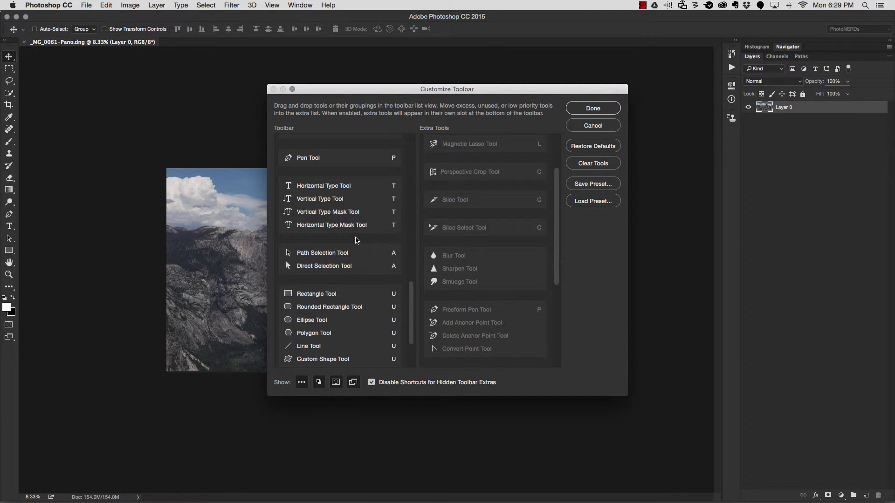
{"action": "mouse_move", "coordinate": [310, 201]}
{"action": "left_mouse_down"}
{"action": "mouse_move", "coordinate": [410, 246]}
{"action": "mouse_move", "coordinate": [443, 293]}
{"action": "left_mouse_up"}
{"action": "left_click_drag", "start_coordinate": [345, 200], "coordinate": [445, 308]}
{"action": "left_click", "coordinate": [308, 182]}
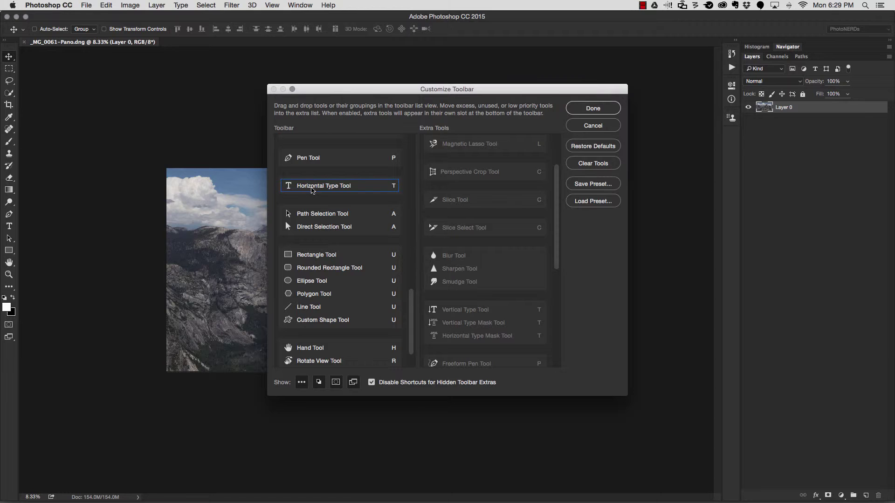
Move the Path Selection and Direct Selection tools and the whole shape group, Rectangle through Custom Shape, to Extra Tools.
{"action": "left_click", "coordinate": [317, 209]}
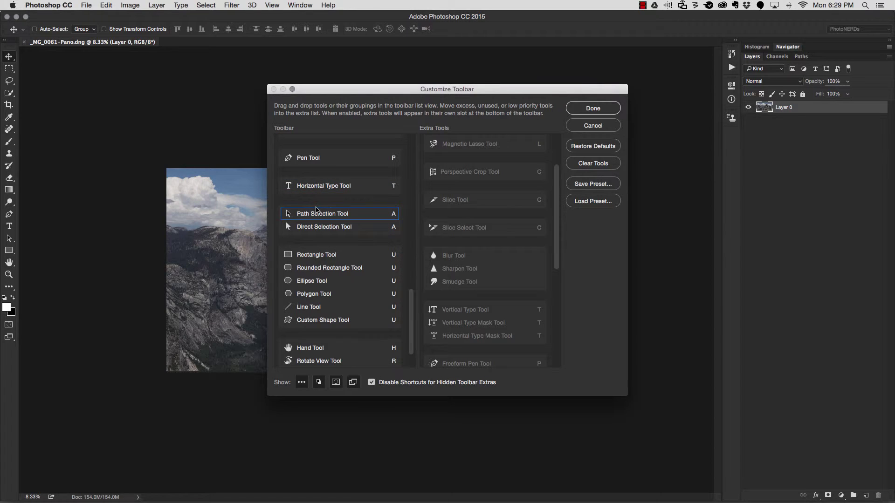
{"action": "mouse_move", "coordinate": [316, 209]}
{"action": "left_mouse_down"}
{"action": "mouse_move", "coordinate": [342, 208]}
{"action": "mouse_move", "coordinate": [450, 280]}
{"action": "mouse_move", "coordinate": [454, 303]}
{"action": "mouse_move", "coordinate": [340, 208]}
{"action": "mouse_move", "coordinate": [351, 209]}
{"action": "mouse_move", "coordinate": [455, 292]}
{"action": "left_mouse_up"}
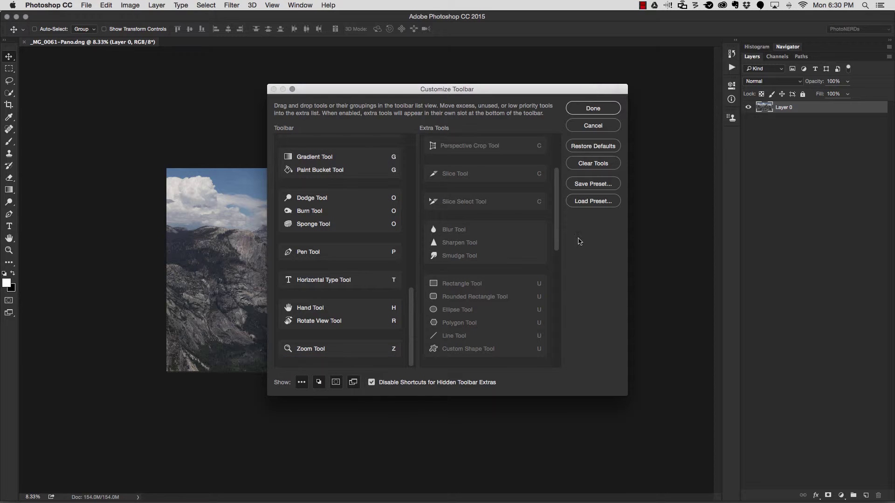
Save the customized toolbar as a preset named "Photography Tools" and apply the toolbar changes.
{"action": "left_click", "coordinate": [592, 184]}
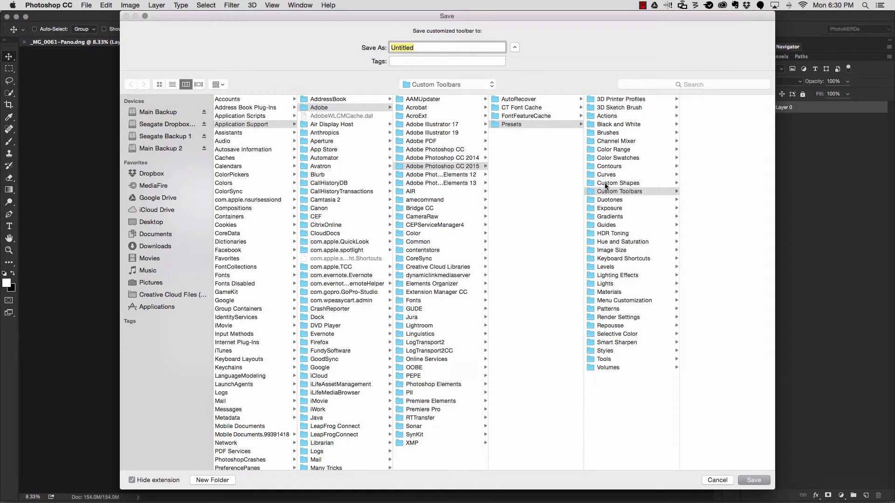
{"action": "type", "text": "Photography Tools"}
{"action": "left_click", "coordinate": [753, 479]}
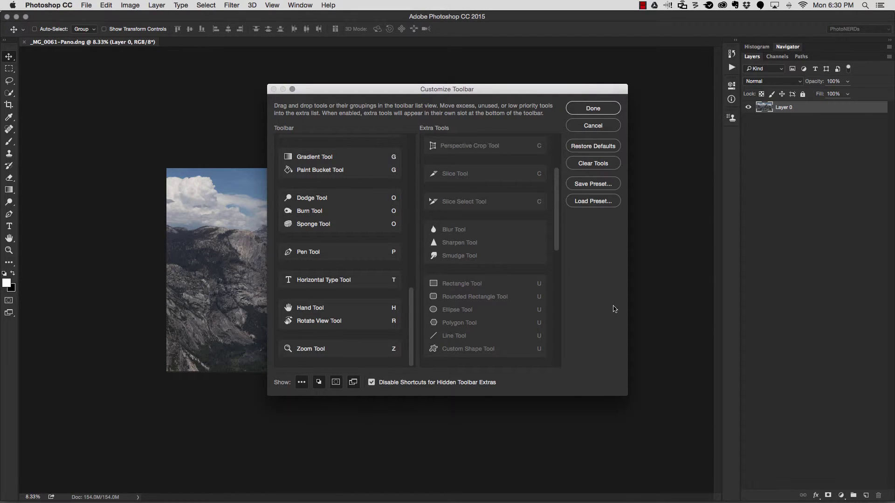
{"action": "left_click", "coordinate": [601, 111]}
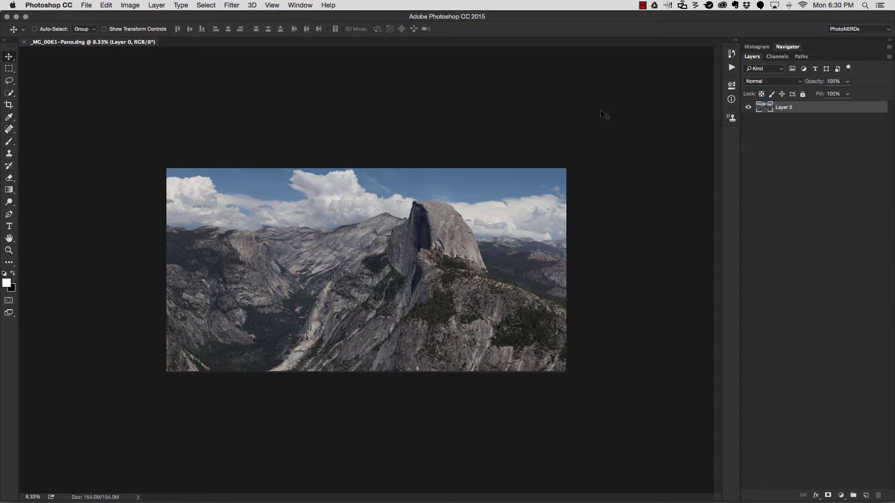
Check which marquee tools remain in their toolbar group and which tools are listed among the extra tools.
{"action": "left_click", "coordinate": [8, 69]}
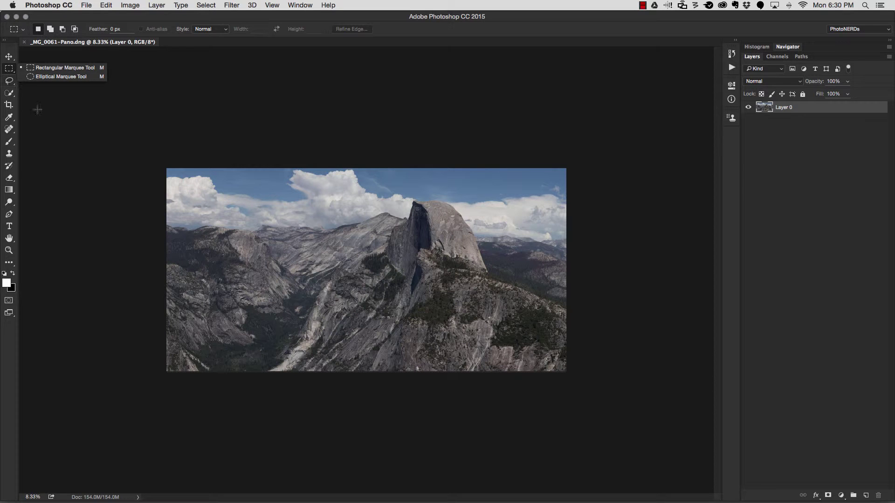
{"action": "left_click", "coordinate": [11, 266]}
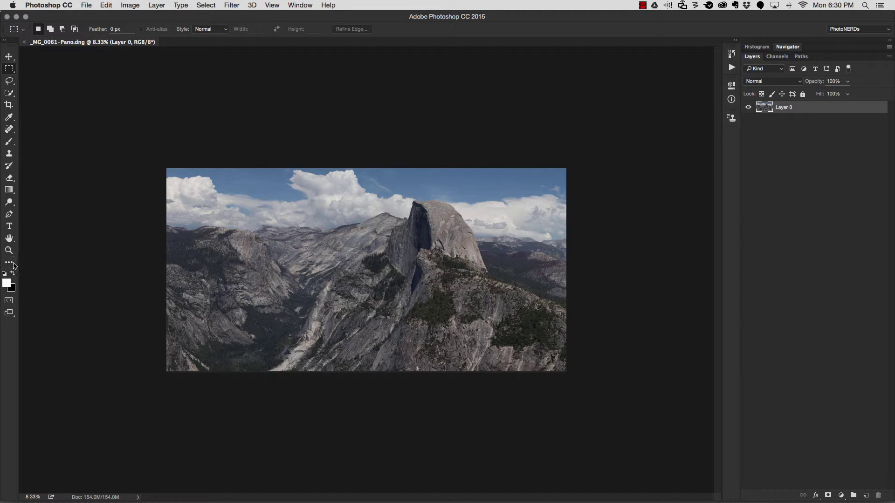
{"action": "left_click", "coordinate": [11, 266]}
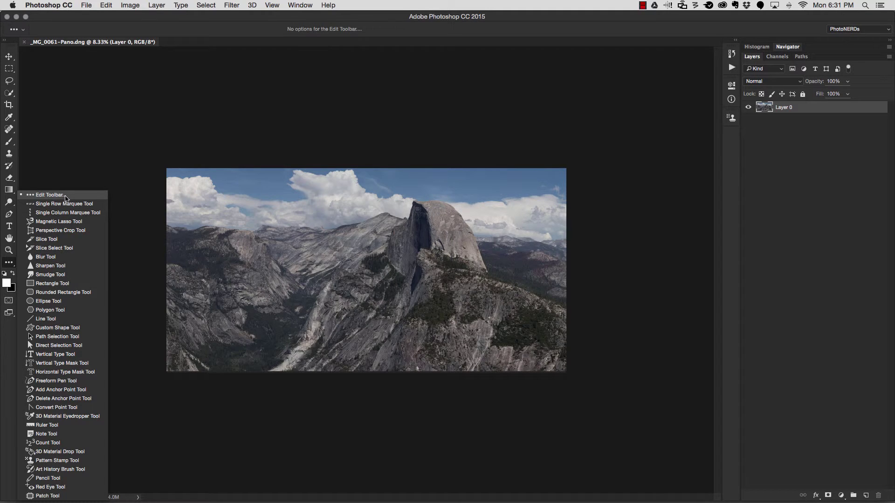
Hide the extra tools slot from the toolbar through the toolbar customization and apply the change.
{"action": "left_click", "coordinate": [65, 198]}
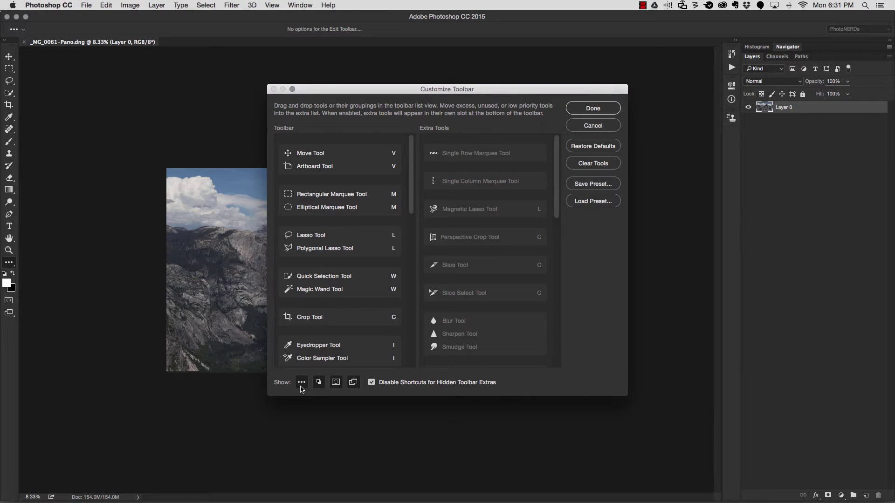
{"action": "left_click", "coordinate": [301, 387]}
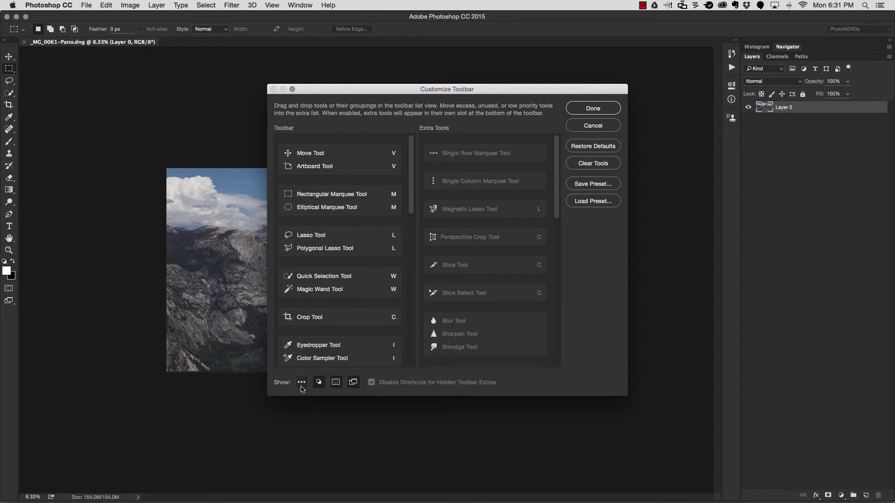
{"action": "left_click", "coordinate": [578, 111]}
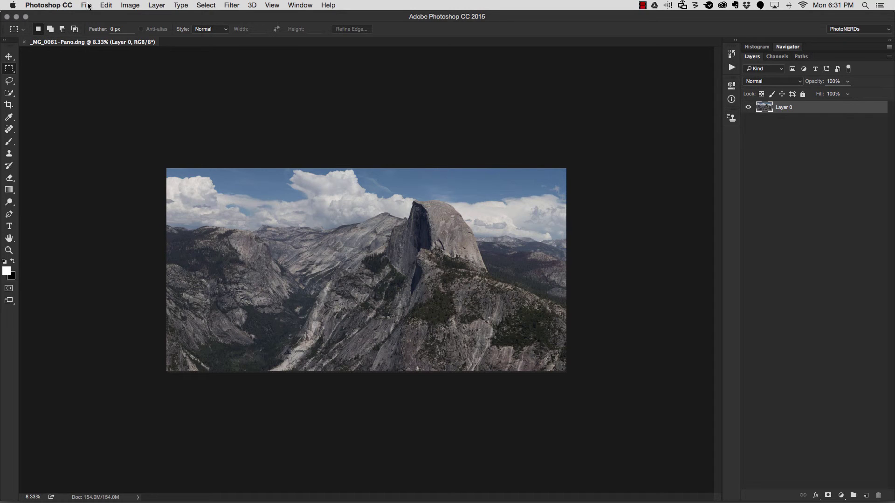
Reopen the toolbar customization, turn the display of the extra tools slot back on, and apply it.
{"action": "left_click", "coordinate": [106, 5]}
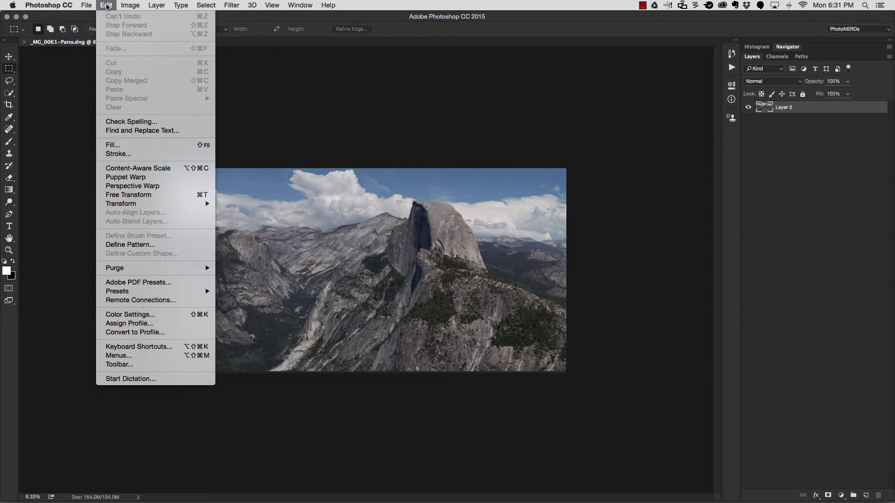
{"action": "left_click", "coordinate": [119, 364]}
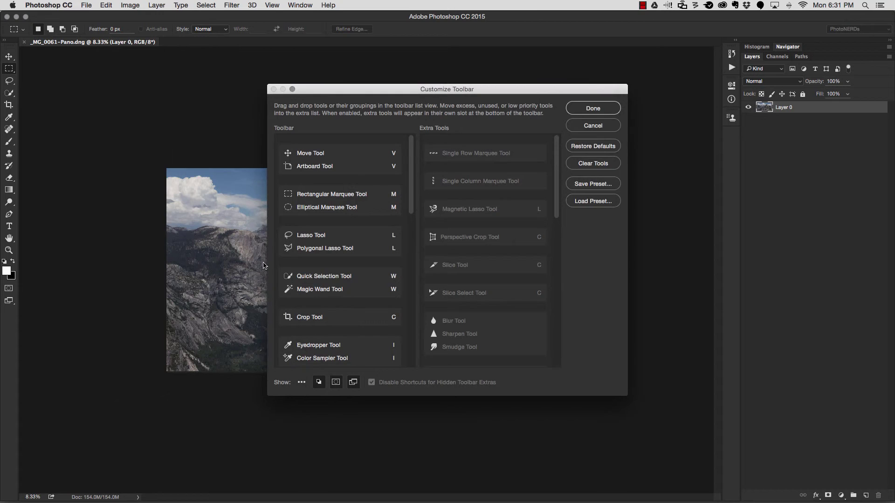
{"action": "left_click", "coordinate": [301, 382]}
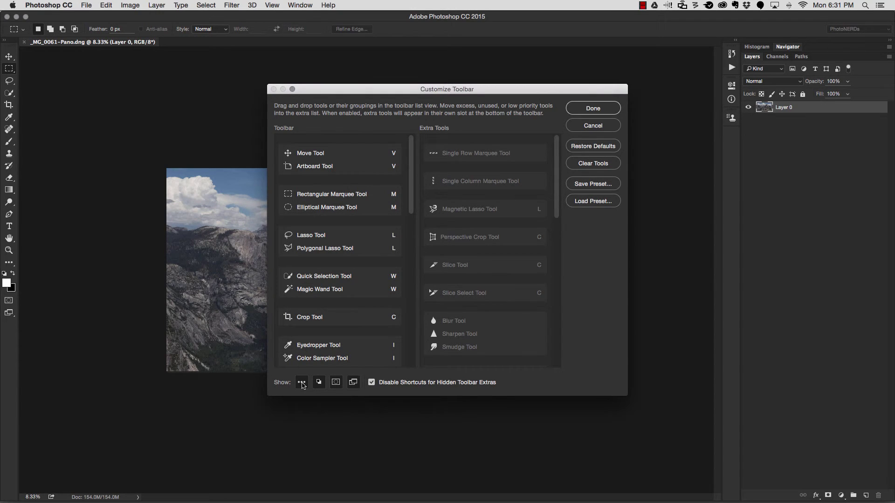
{"action": "left_click", "coordinate": [605, 109]}
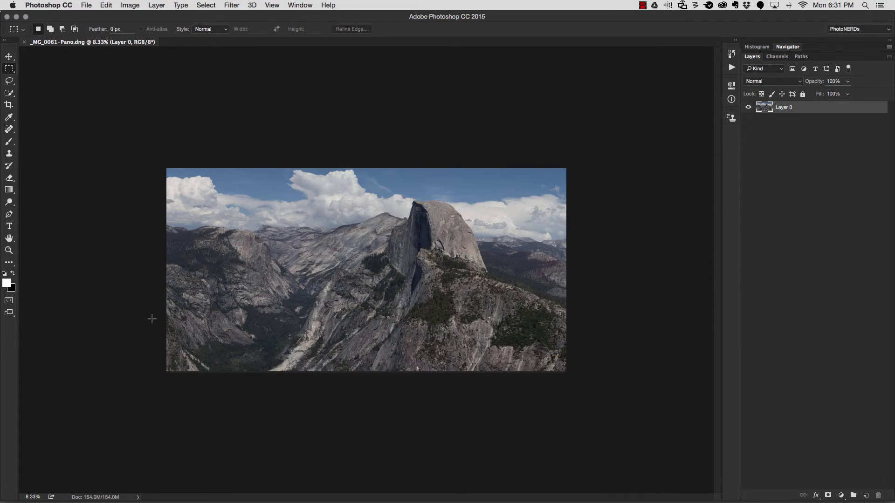